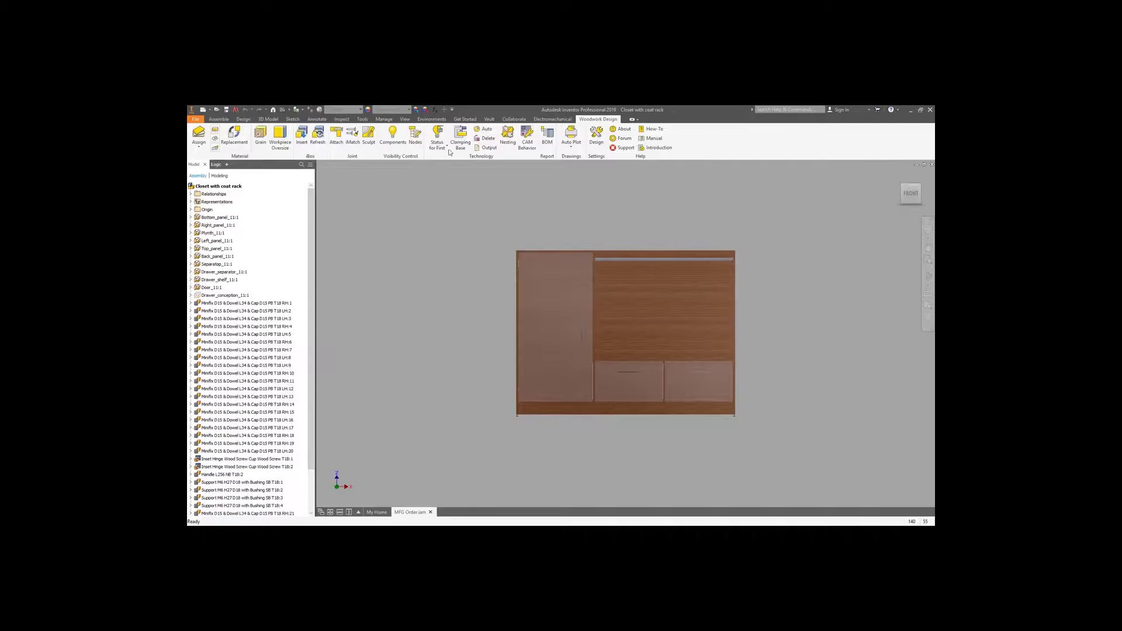
Show the CNC status markers on the closet-with-coat-rack panels
{"action": "left_click", "coordinate": [439, 140]}
Recreate the panels' CNC technology from scratch with the Woodwop for Nesting router
{"action": "left_click", "coordinate": [484, 129]}
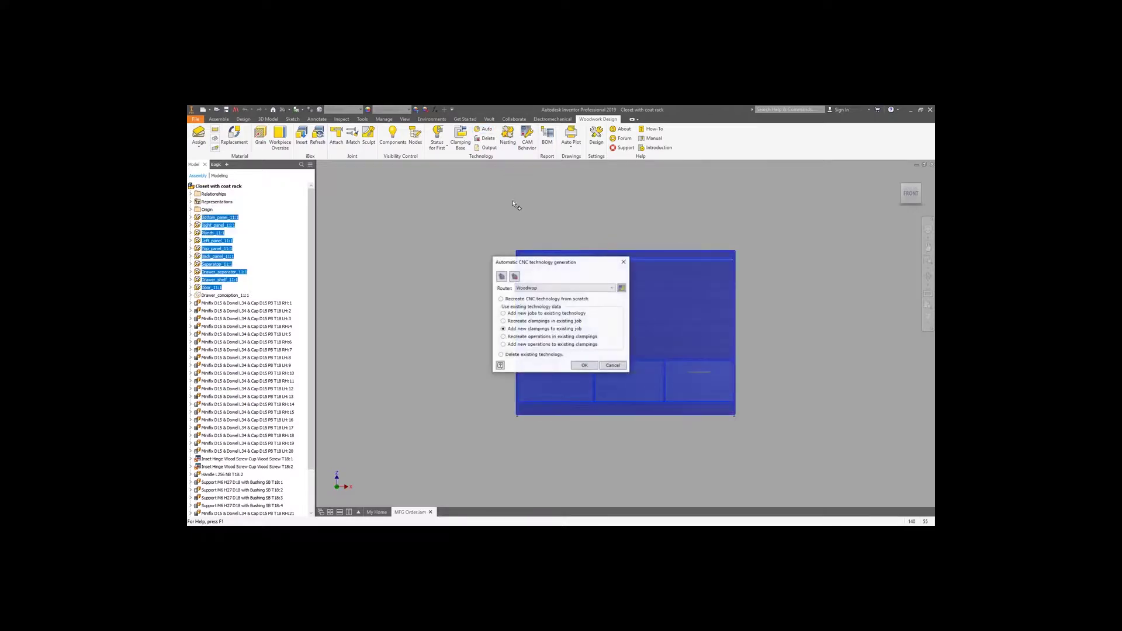
{"action": "left_click", "coordinate": [558, 289]}
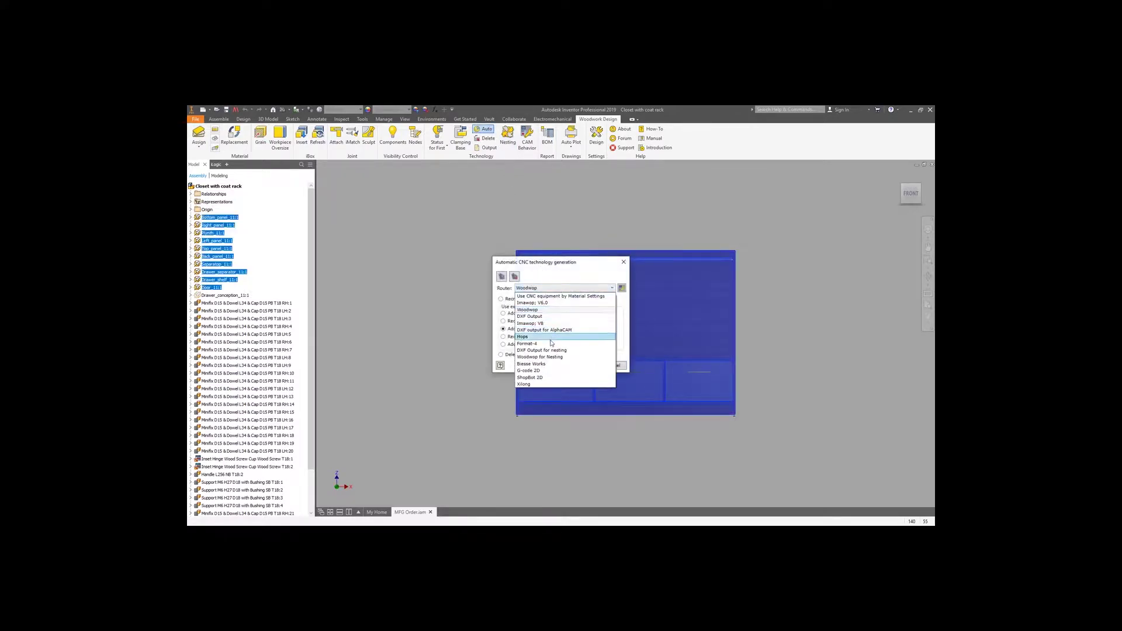
{"action": "left_click", "coordinate": [544, 357]}
{"action": "left_click", "coordinate": [529, 300]}
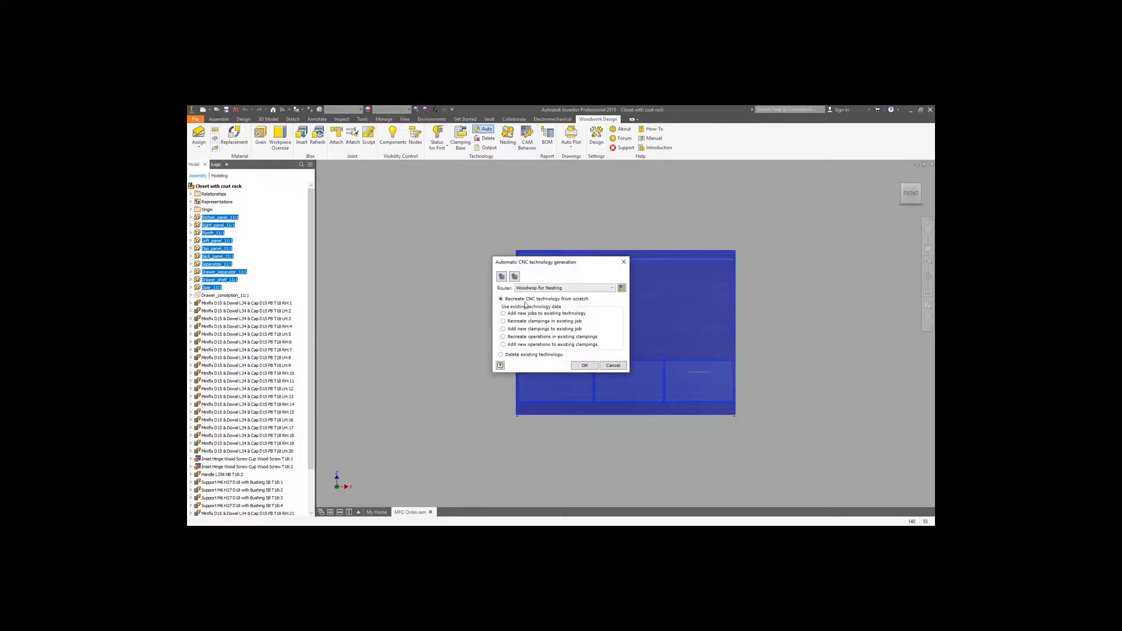
{"action": "left_click", "coordinate": [584, 366]}
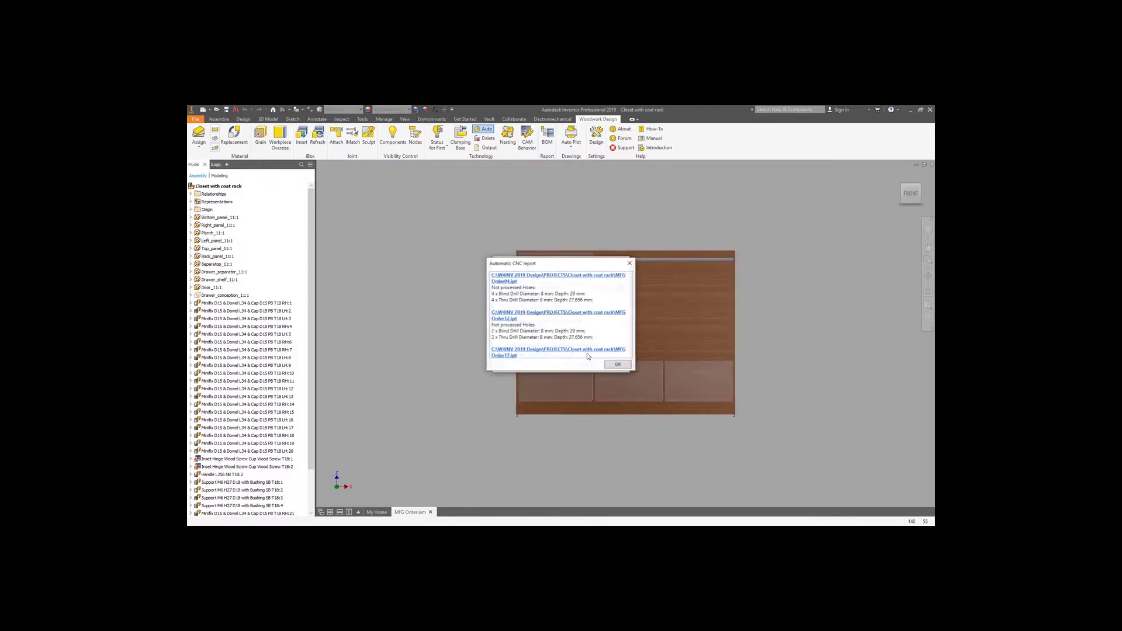
Nest the parts and review the 740 - 4 mm, 6455 - 18 mm, IN PRT 01 - 18 mm and 3 mm LCB sheets
{"action": "left_click", "coordinate": [617, 368]}
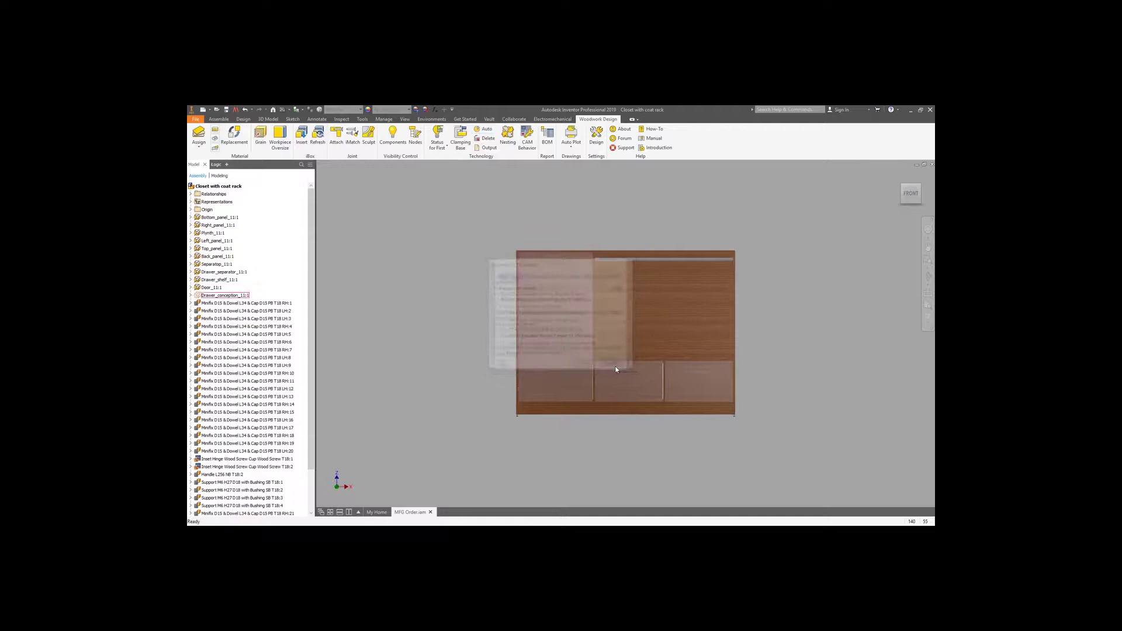
{"action": "left_click", "coordinate": [524, 147]}
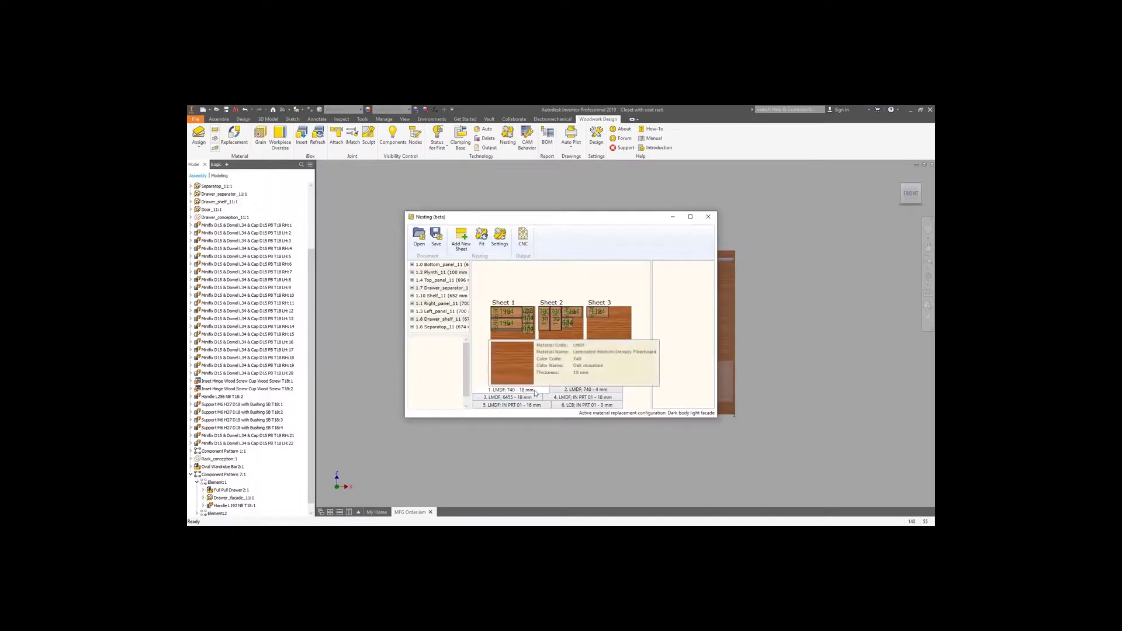
{"action": "left_click", "coordinate": [568, 390]}
{"action": "left_click", "coordinate": [534, 399]}
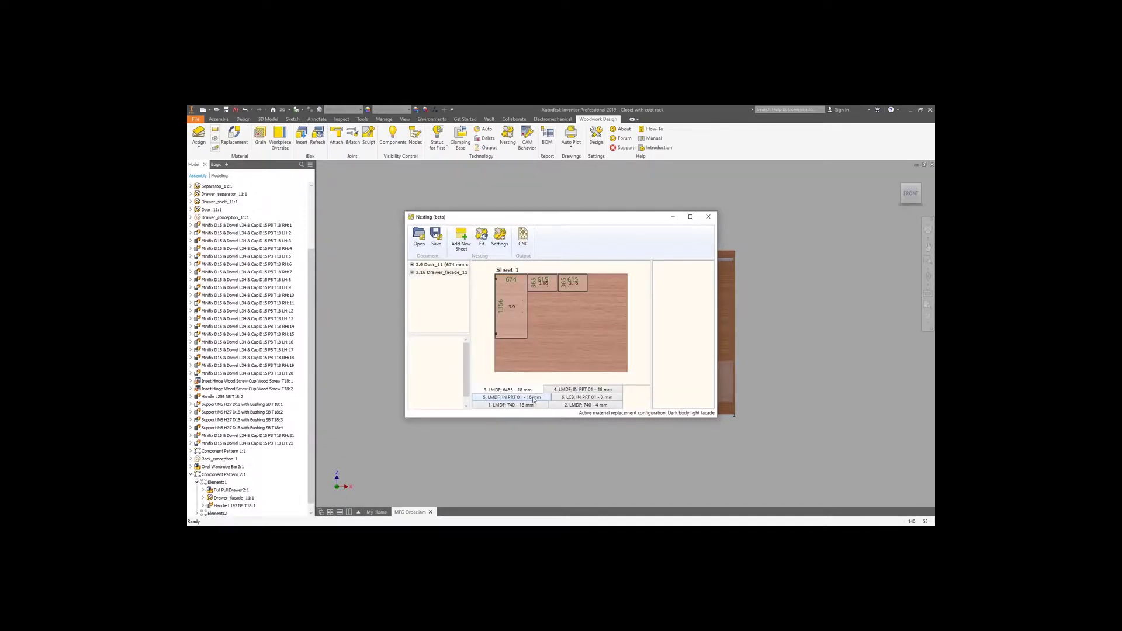
{"action": "left_click", "coordinate": [561, 392]}
{"action": "left_click", "coordinate": [532, 399]}
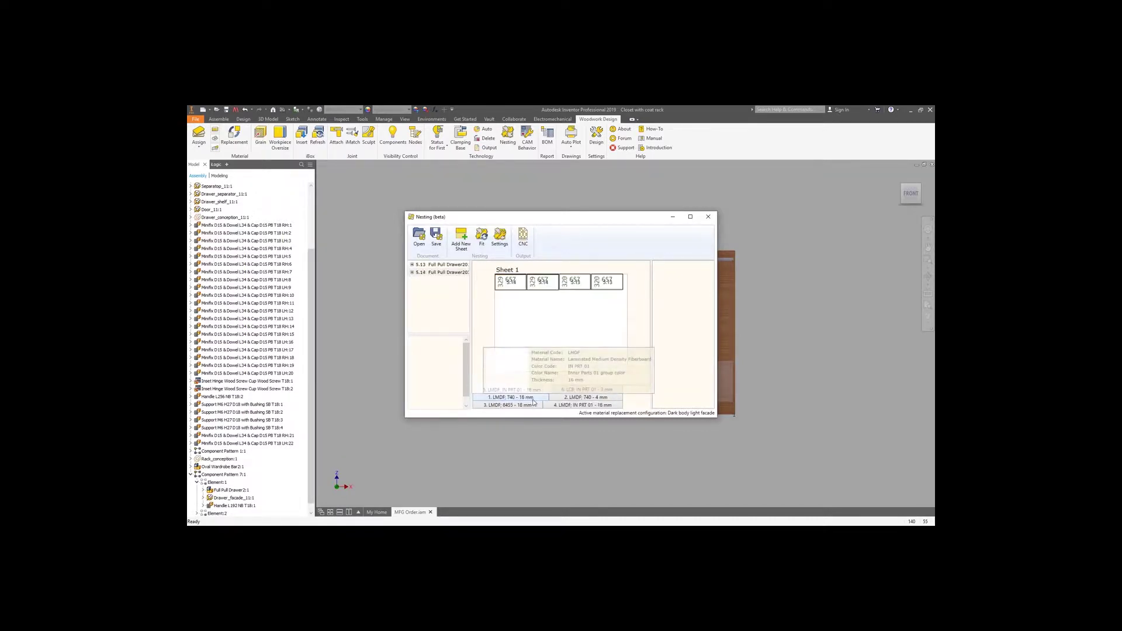
{"action": "left_click", "coordinate": [563, 391]}
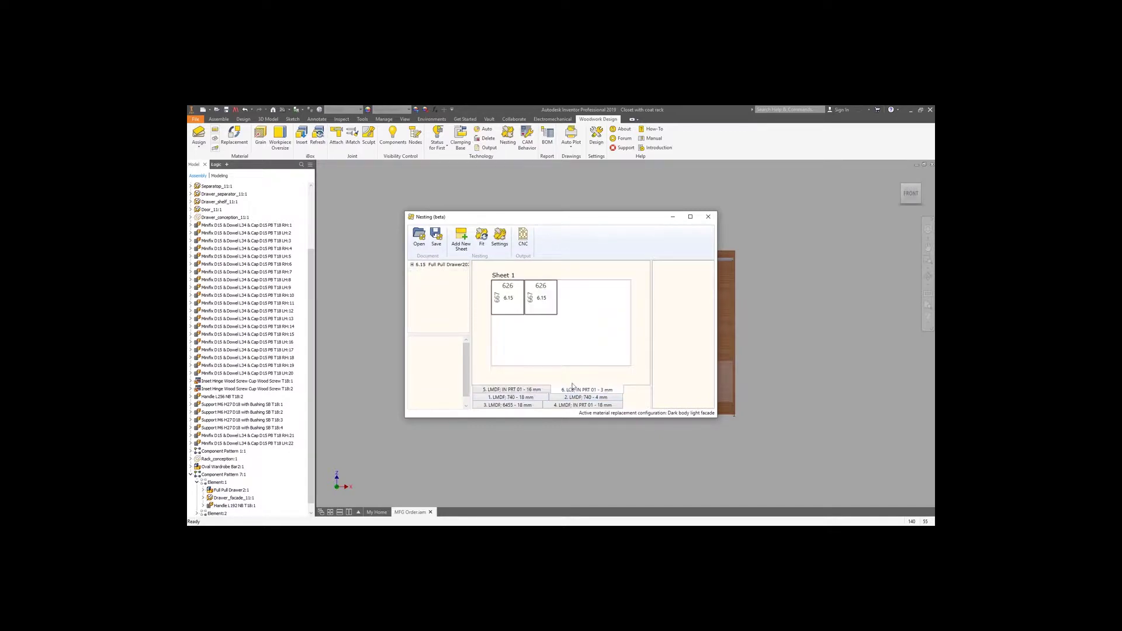
{"action": "left_click", "coordinate": [707, 217]}
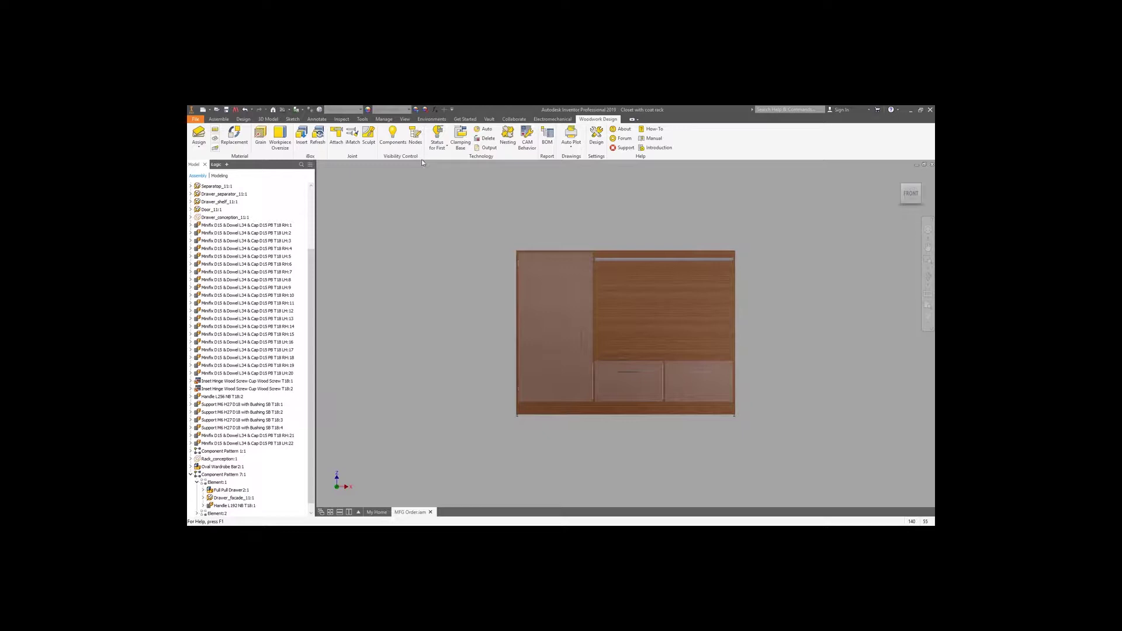
Regenerate with the Woodwop router, adding new clampings to existing jobs, then open MFG Order17.ipt
{"action": "left_click", "coordinate": [485, 131]}
{"action": "left_click", "coordinate": [532, 288]}
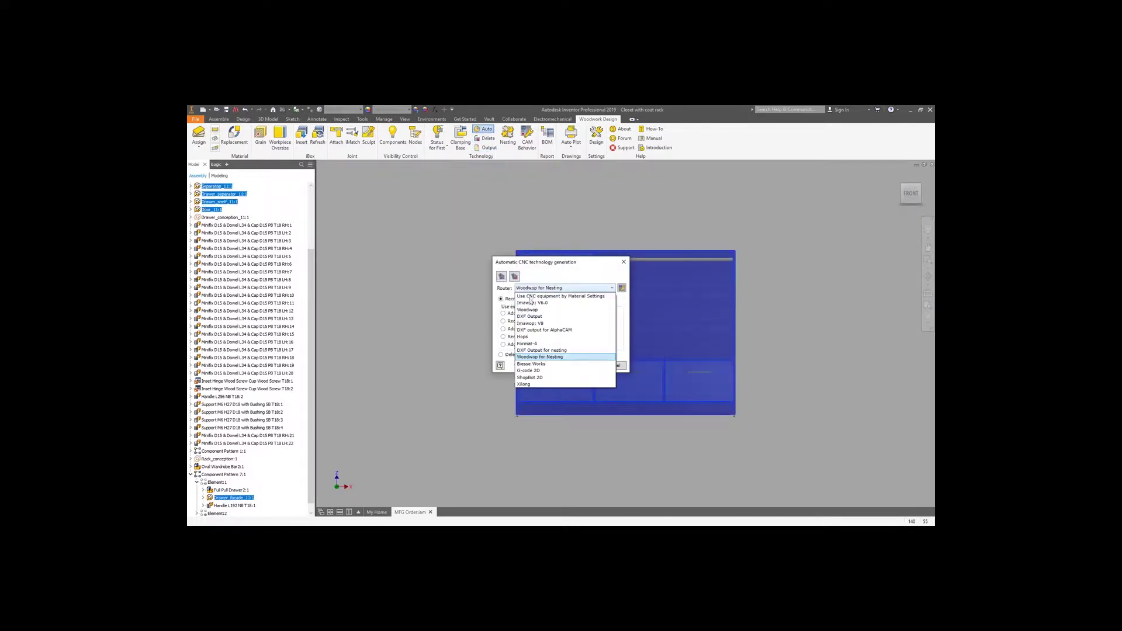
{"action": "left_click", "coordinate": [528, 310]}
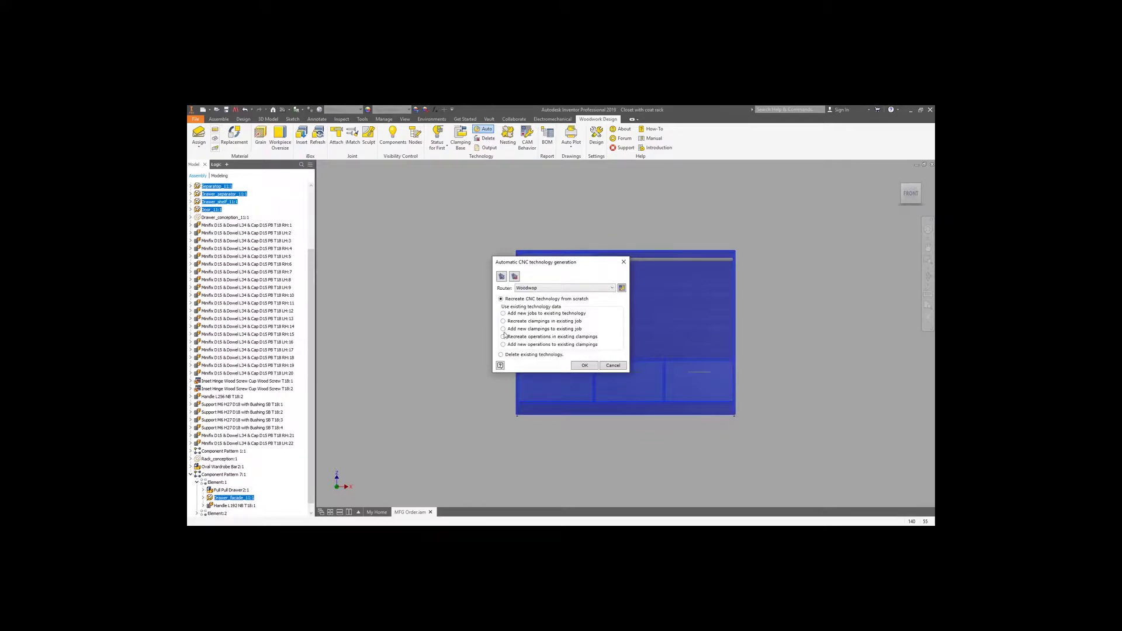
{"action": "left_click", "coordinate": [504, 329]}
{"action": "left_click", "coordinate": [583, 365]}
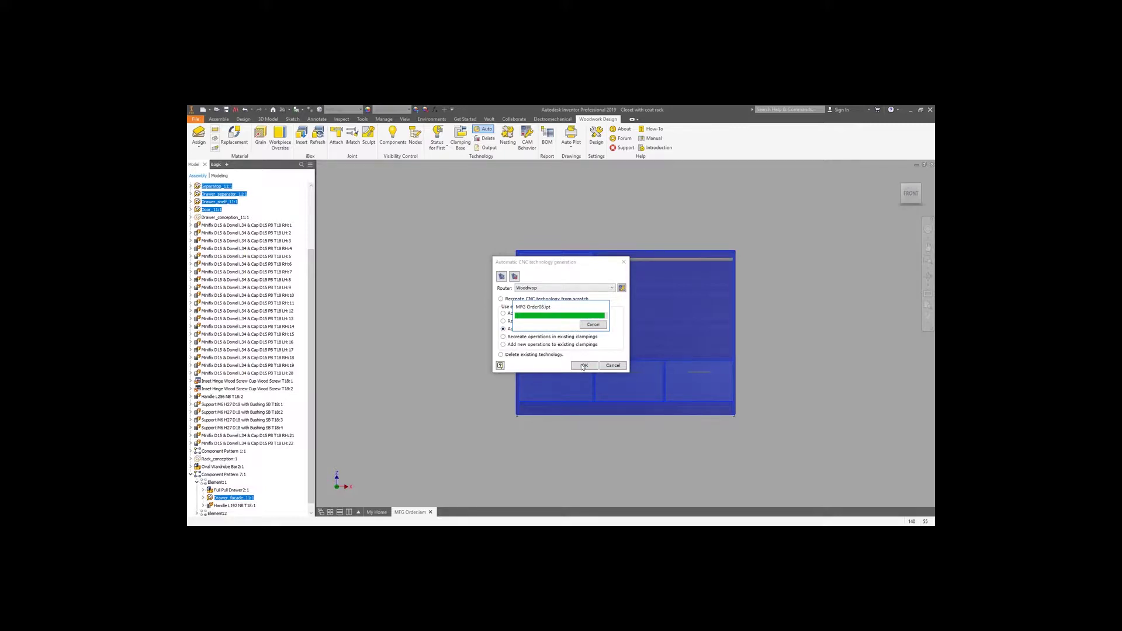
{"action": "left_click", "coordinate": [437, 137]}
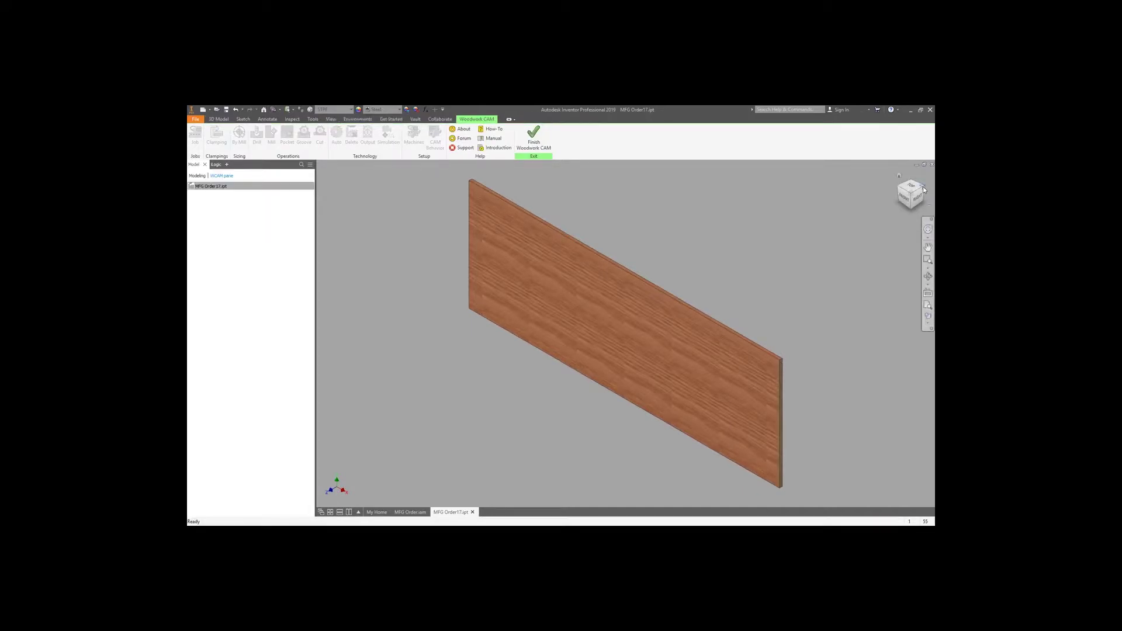
Inspect the properties of the part's three top-face blind drill operations
{"action": "left_click", "coordinate": [924, 187]}
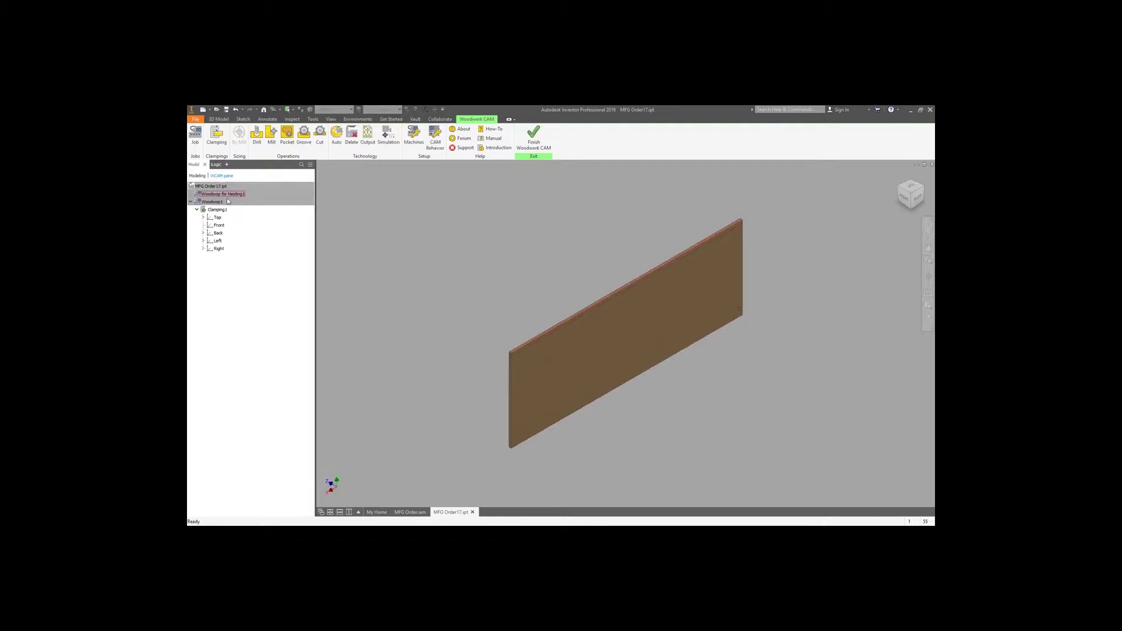
{"action": "left_click", "coordinate": [204, 217]}
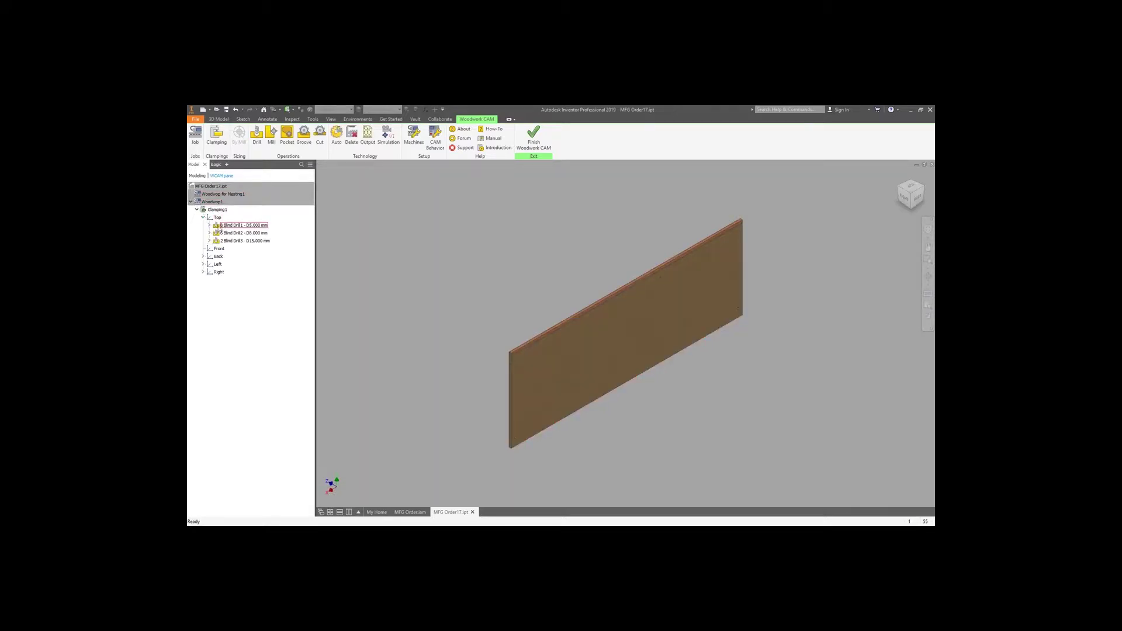
{"action": "left_click", "coordinate": [210, 225]}
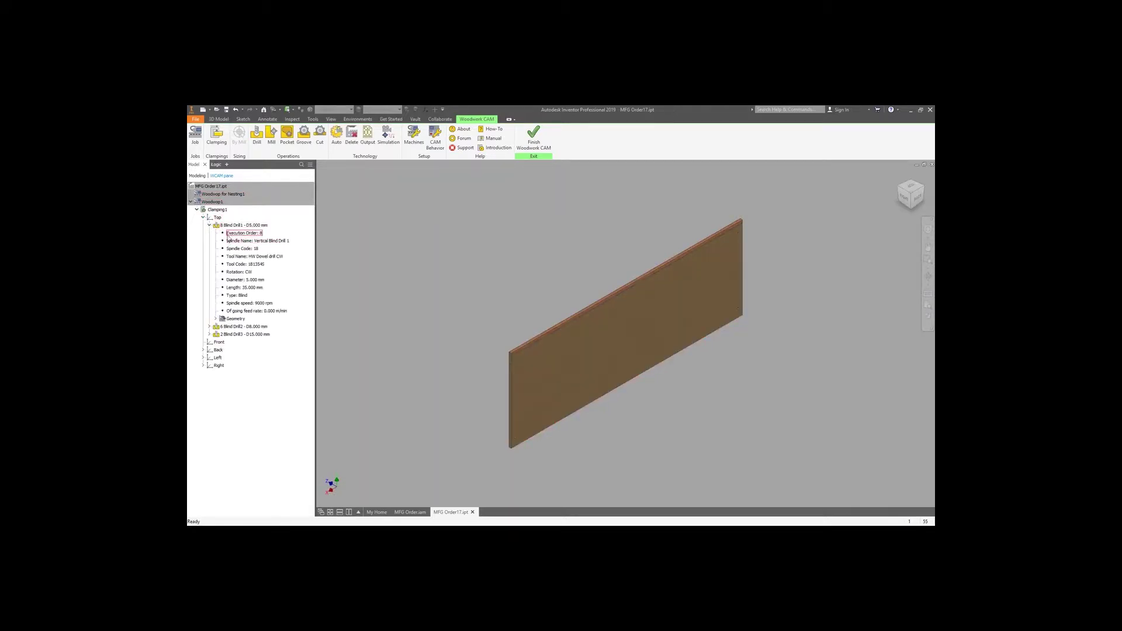
{"action": "left_click", "coordinate": [209, 327]}
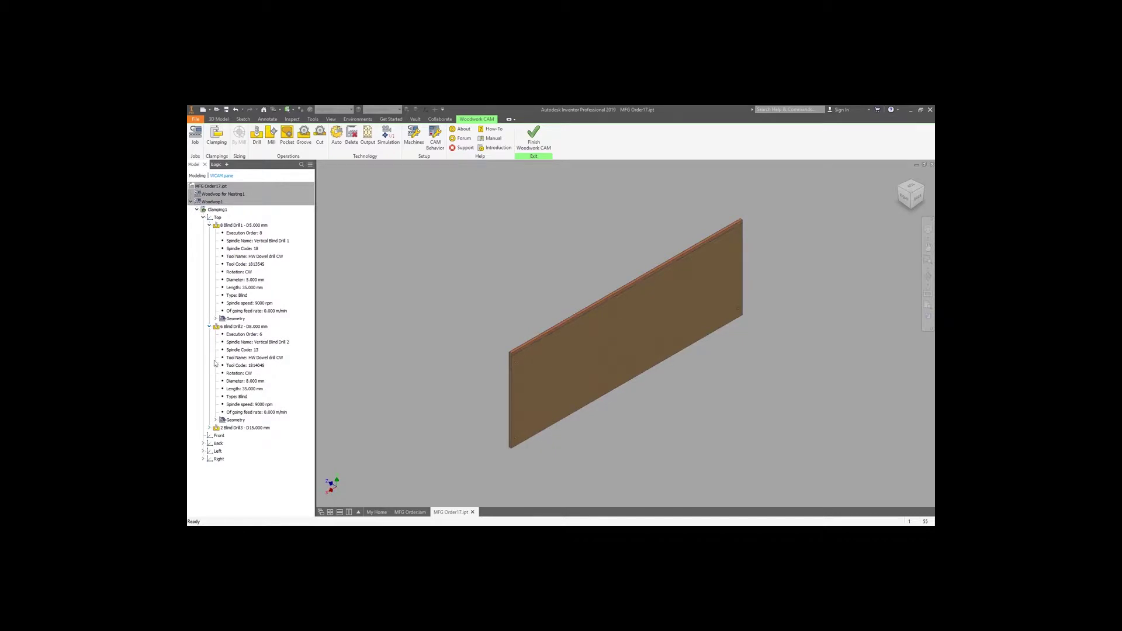
{"action": "left_click", "coordinate": [210, 428]}
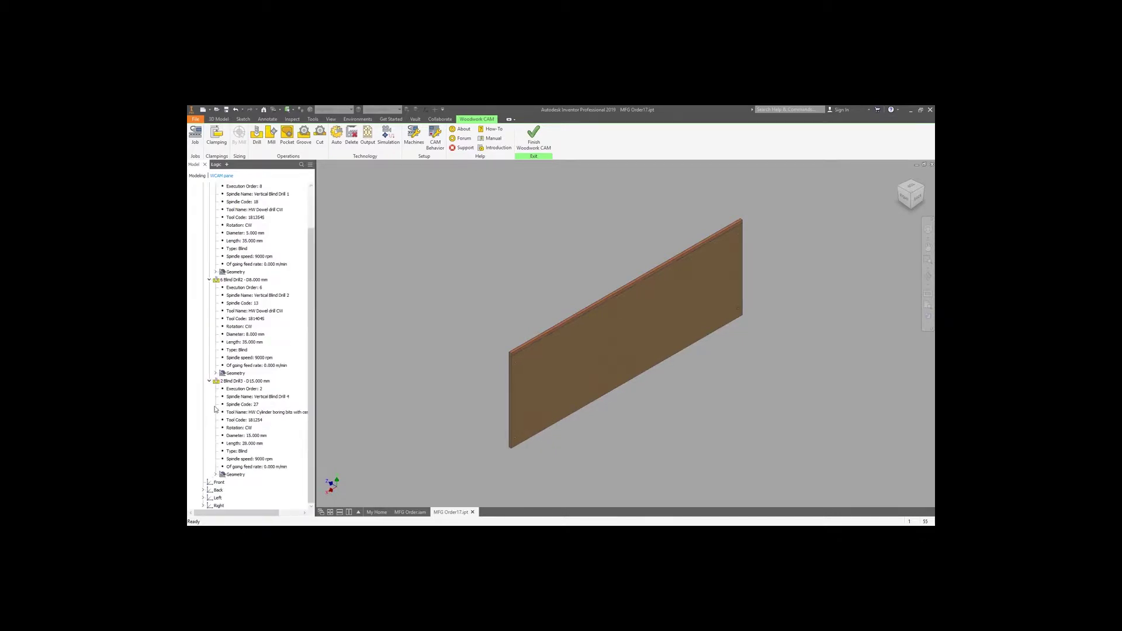
{"action": "scroll", "coordinate": [215, 406], "scroll_direction": "up", "scroll_amount": 1}
{"action": "scroll", "coordinate": [215, 403], "scroll_direction": "up", "scroll_amount": 1}
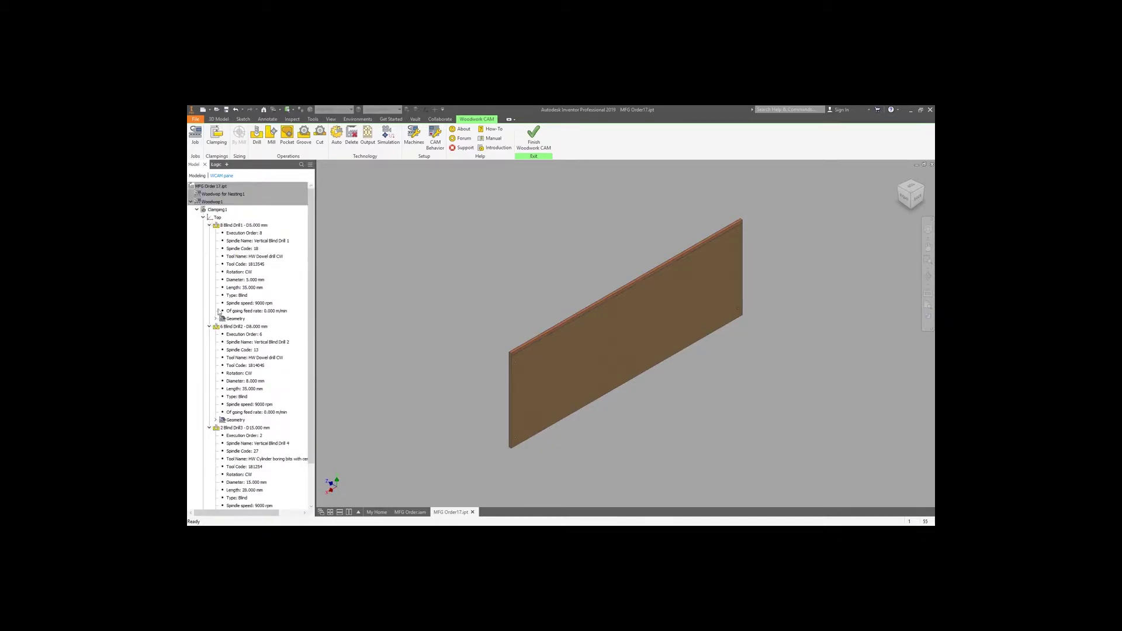
Expand the Woodwop for Nesting1 job to show Clamping1, Nesting1 and the Top drills
{"action": "left_click", "coordinate": [213, 194]}
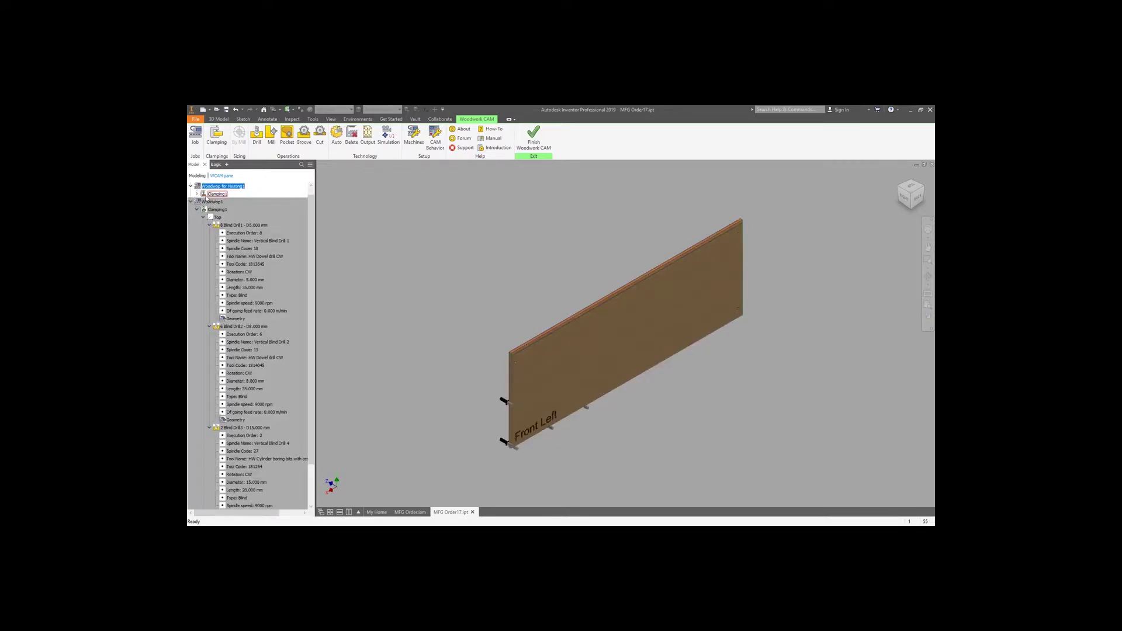
{"action": "left_click", "coordinate": [197, 194]}
{"action": "left_click", "coordinate": [204, 203]}
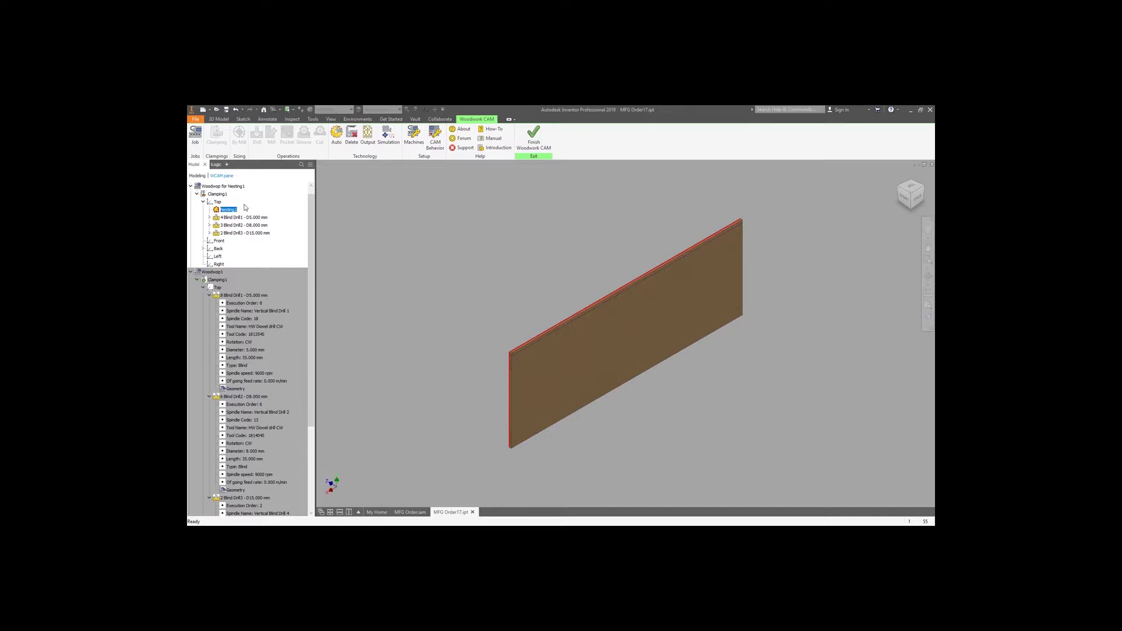
Play the drilling simulation, save it as a surface shell, and finish Woodwork CAM
{"action": "left_click", "coordinate": [392, 143]}
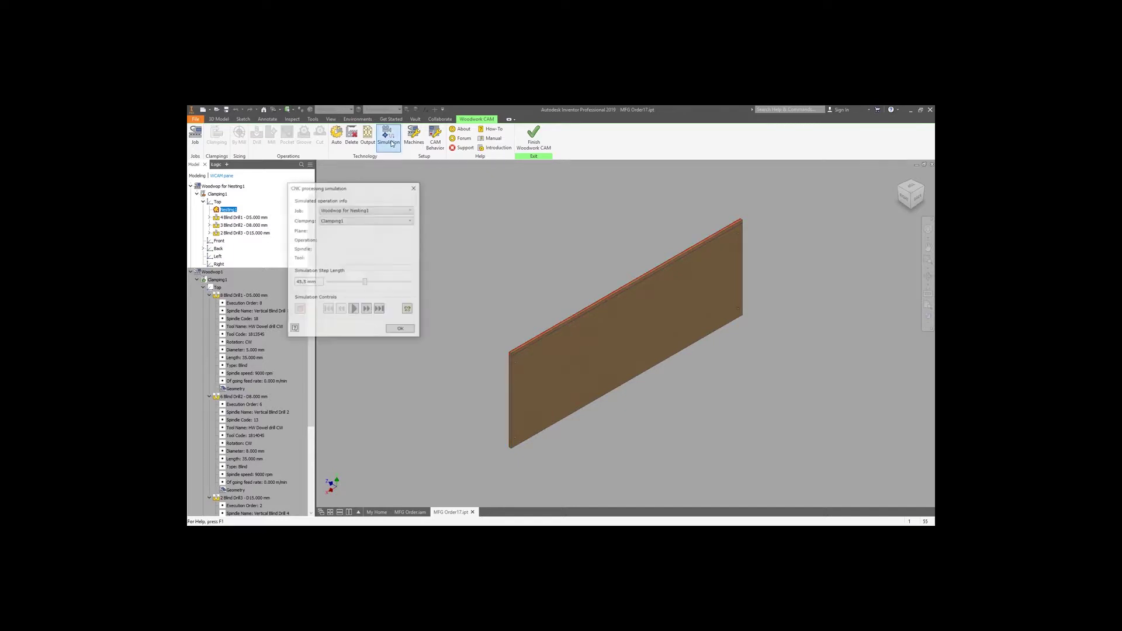
{"action": "left_click", "coordinate": [355, 309]}
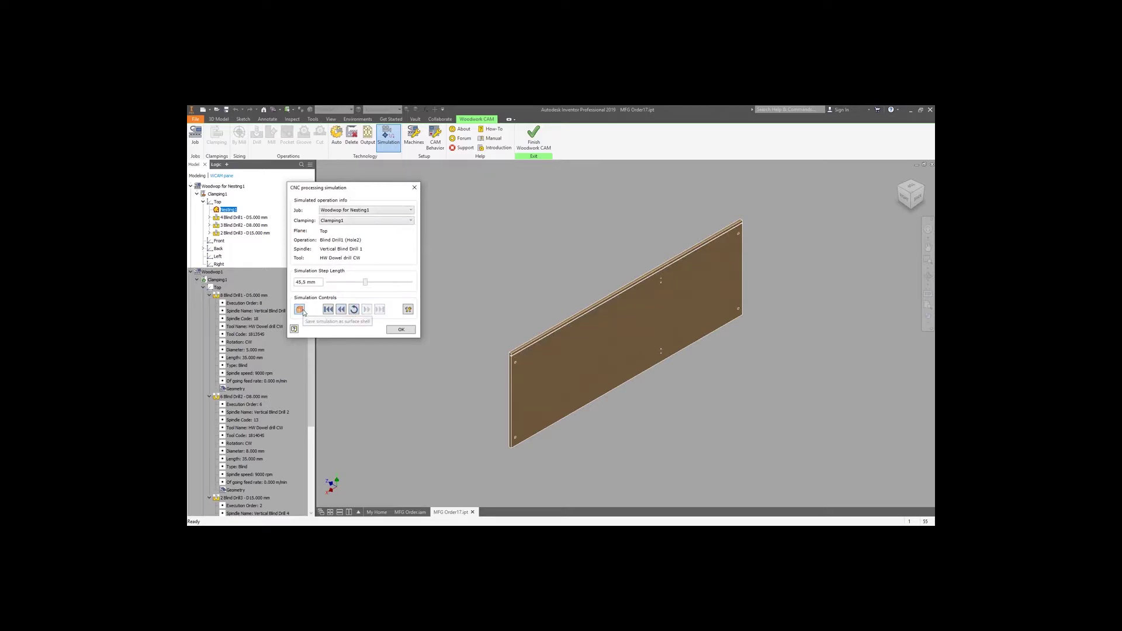
{"action": "left_click", "coordinate": [300, 309]}
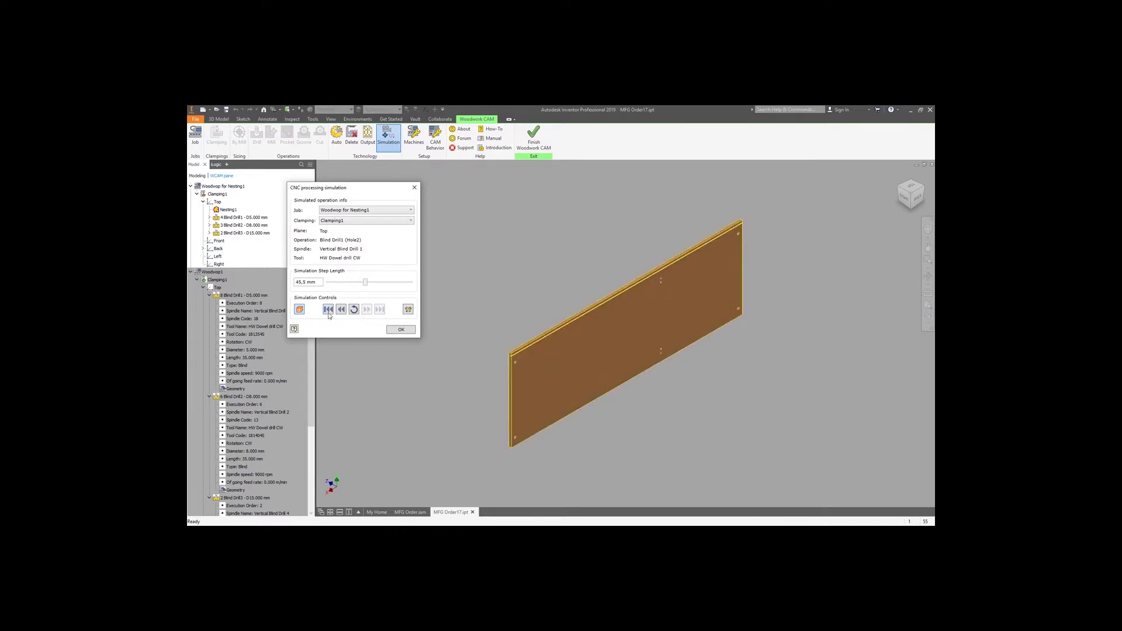
{"action": "left_click", "coordinate": [395, 329]}
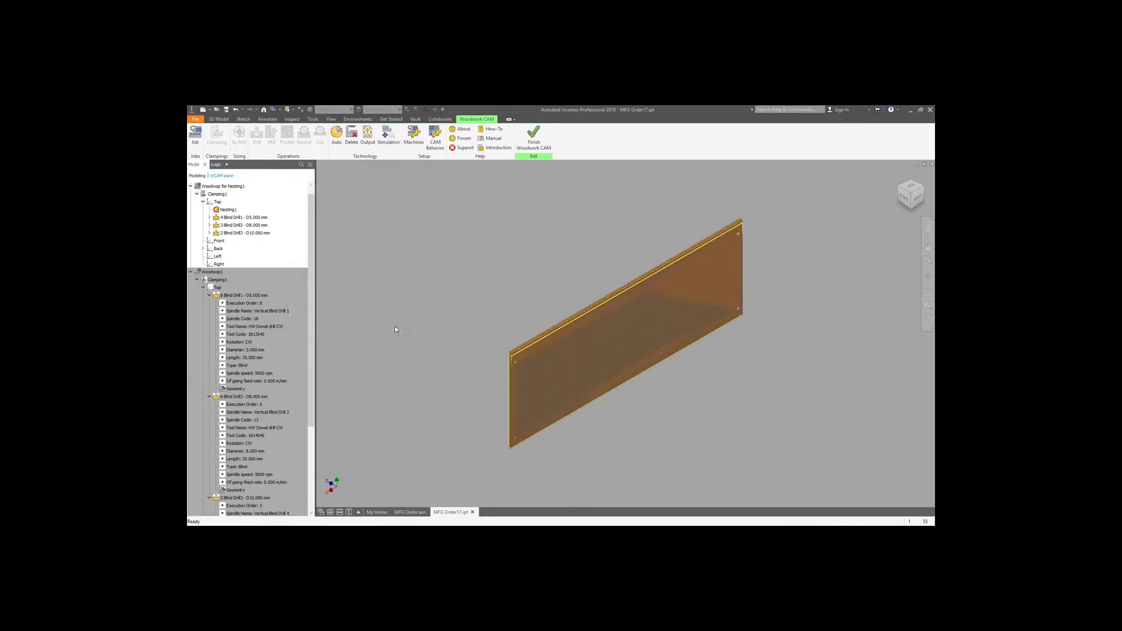
{"action": "left_click", "coordinate": [543, 140]}
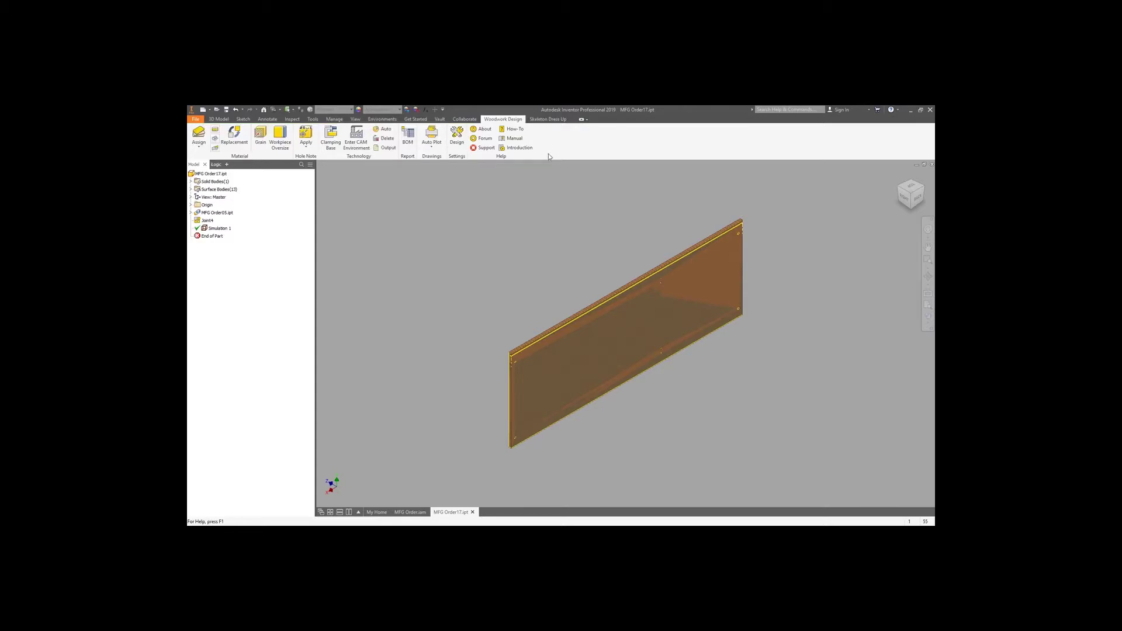
Save the modified part and generate the closet's CNC program files from Output
{"action": "left_click", "coordinate": [931, 166]}
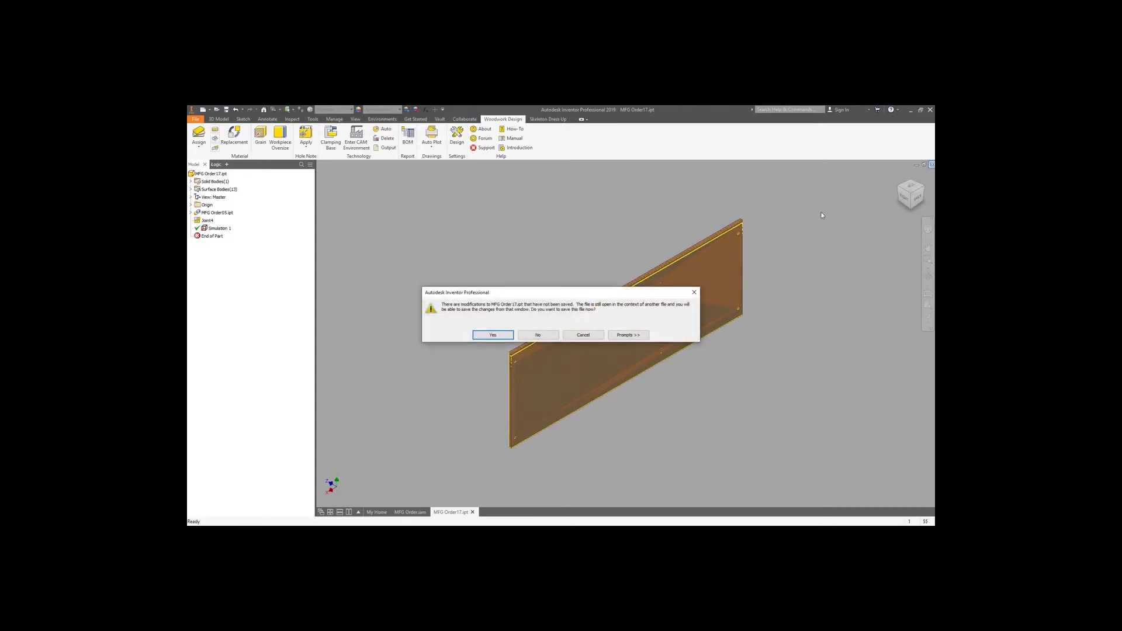
{"action": "left_click", "coordinate": [499, 335]}
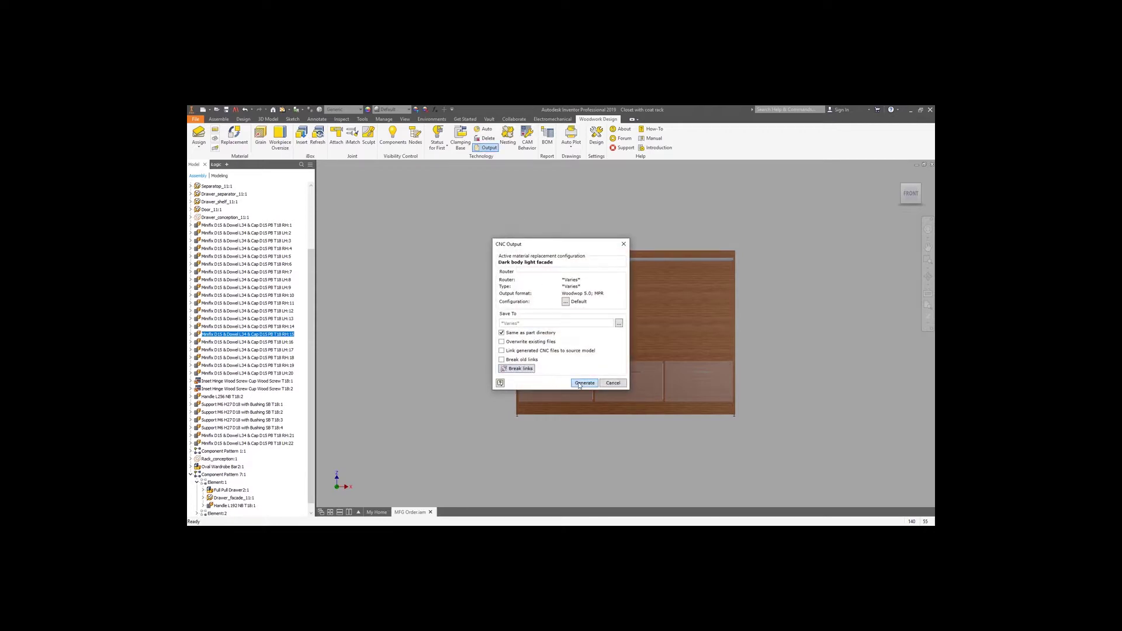
{"action": "left_click", "coordinate": [578, 386]}
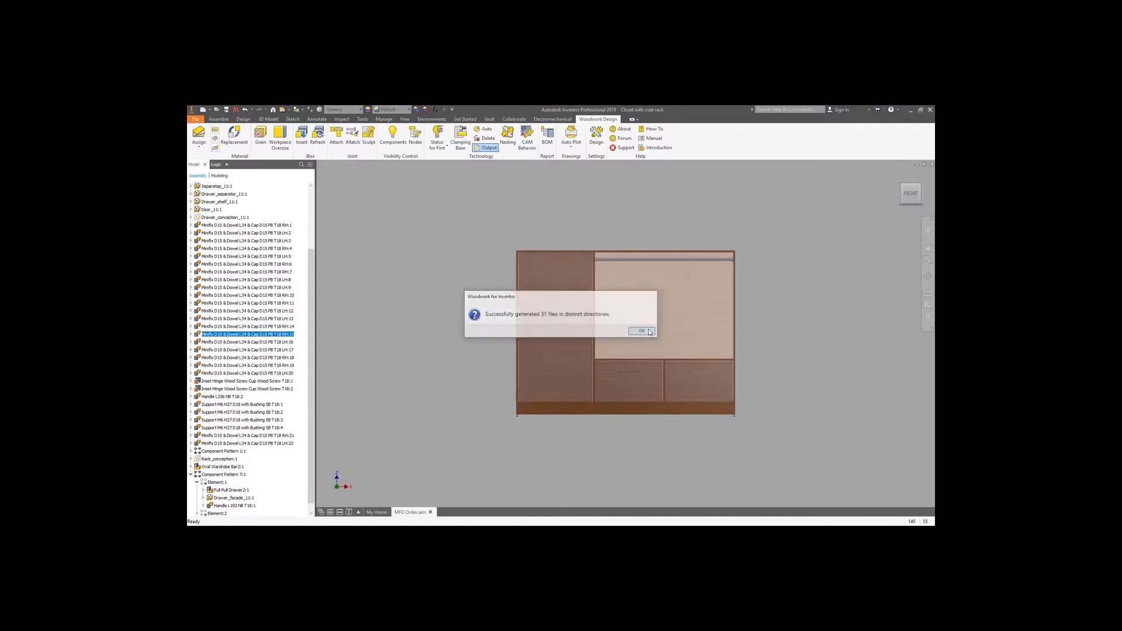
Dismiss the 31-files message and browse to C:\W4INV 2019 Design\PROJECTS
{"action": "left_click", "coordinate": [642, 331]}
{"action": "left_click", "coordinate": [414, 405]}
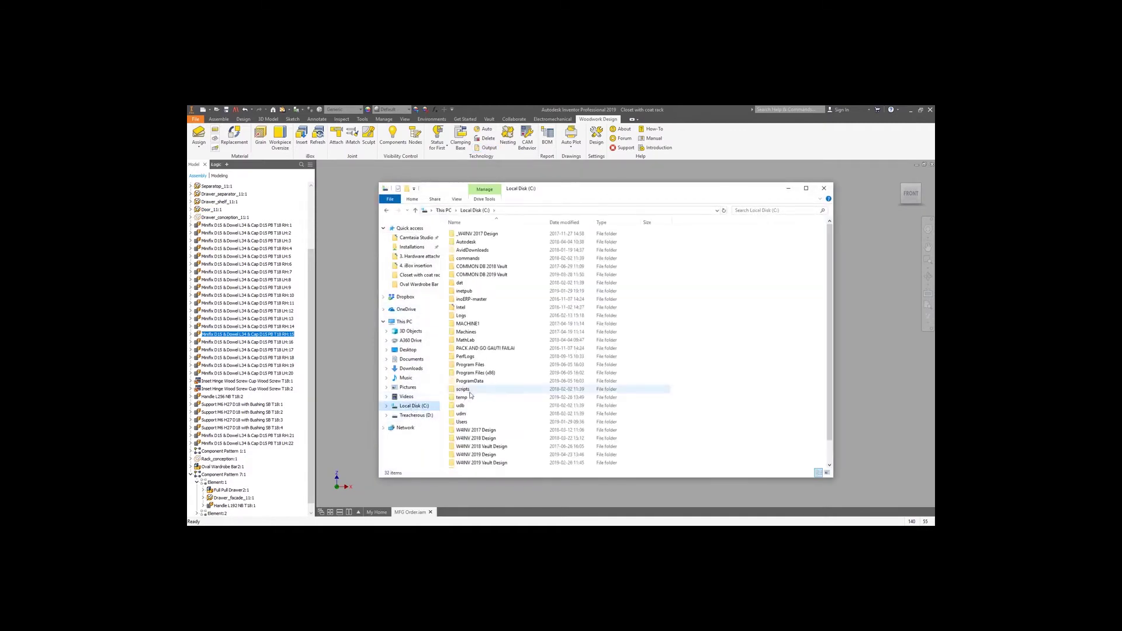
{"action": "double_click", "coordinate": [477, 454]}
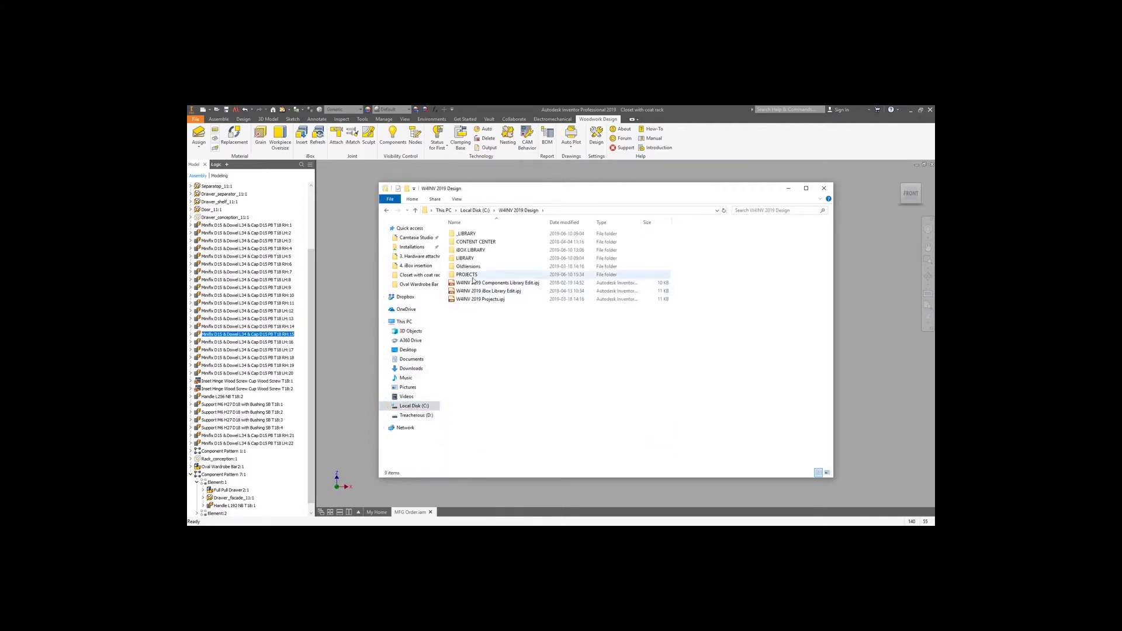
{"action": "double_click", "coordinate": [472, 277]}
In the Closet with coat rack folder, sort by Date modified and select Bottom_panel_11_J1C1.mpr
{"action": "double_click", "coordinate": [480, 302]}
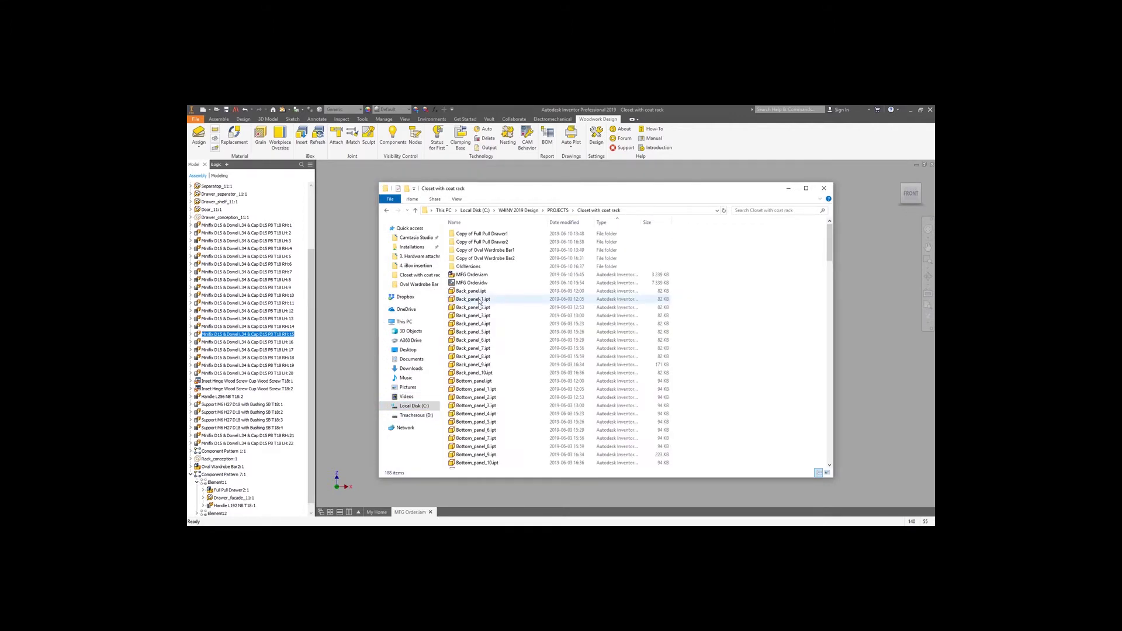
{"action": "scroll", "coordinate": [483, 299], "scroll_direction": "down", "scroll_amount": 5}
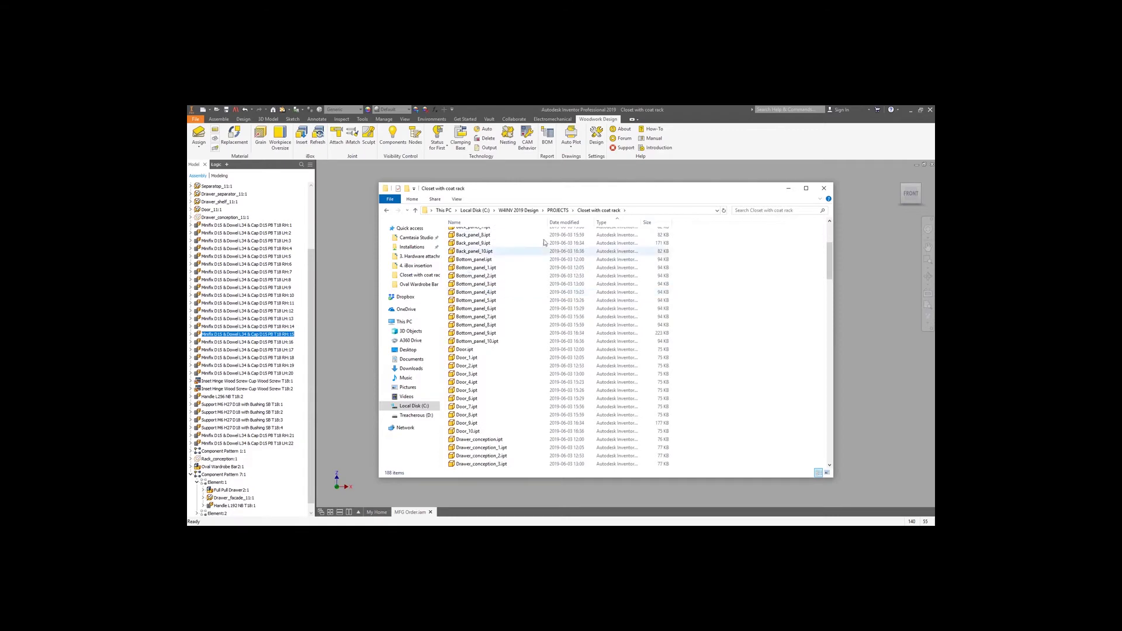
{"action": "left_click", "coordinate": [564, 222]}
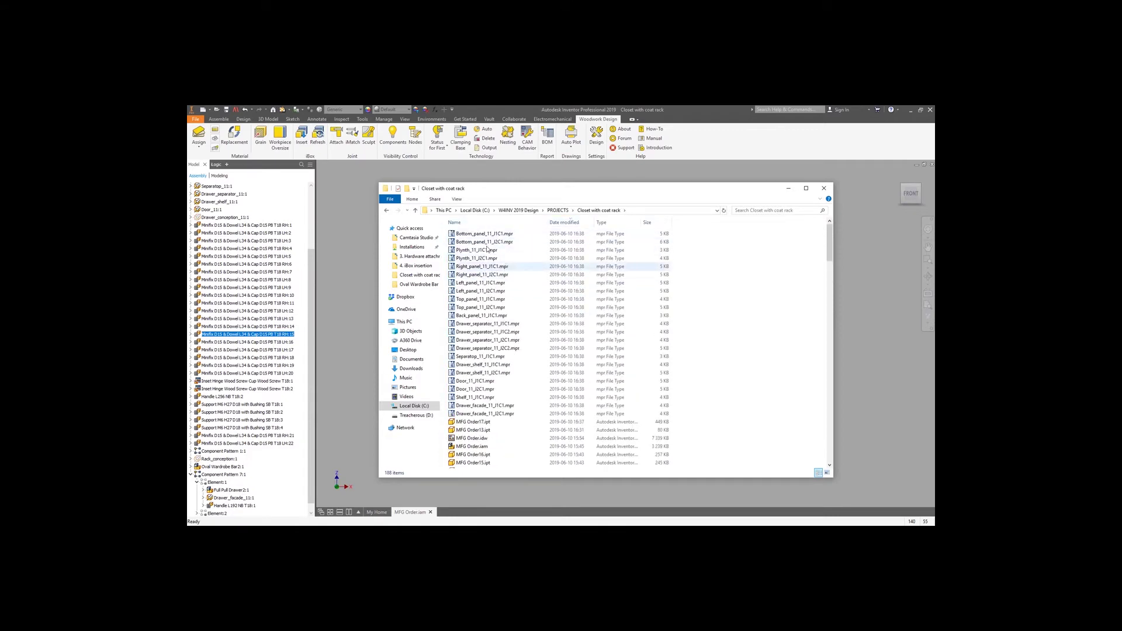
{"action": "left_click", "coordinate": [484, 235]}
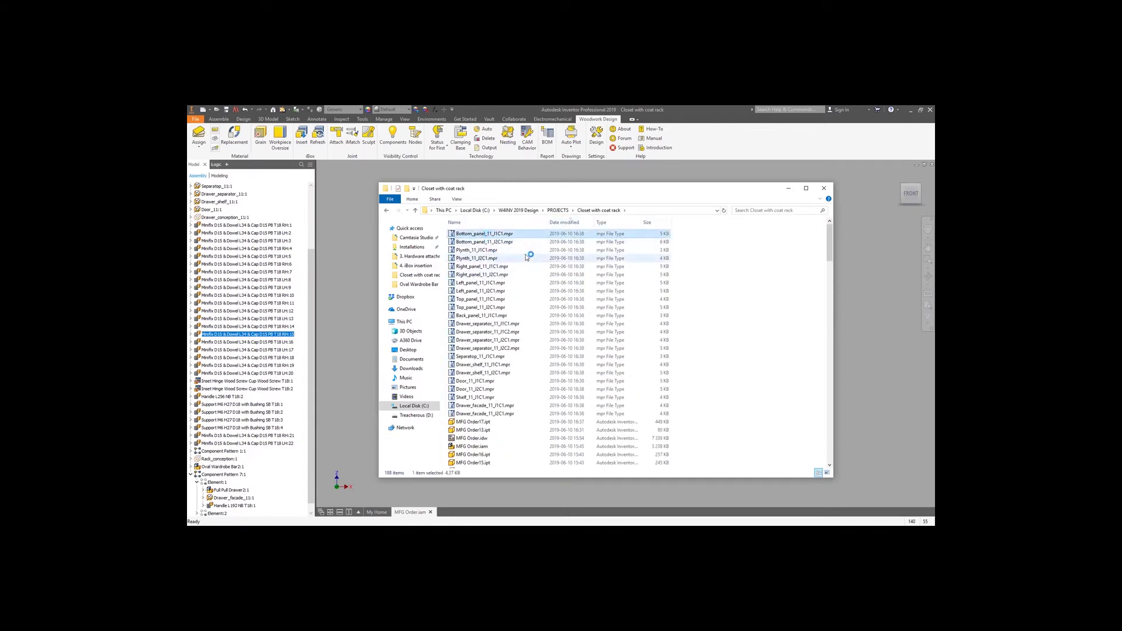